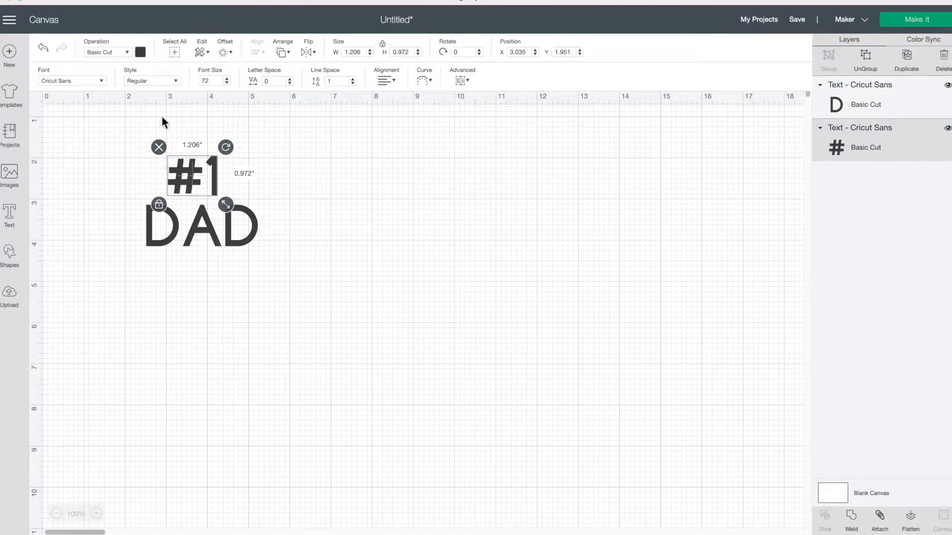
# - Change the font of the "#1" text to the system font Impact
pyautogui.click(98, 82)
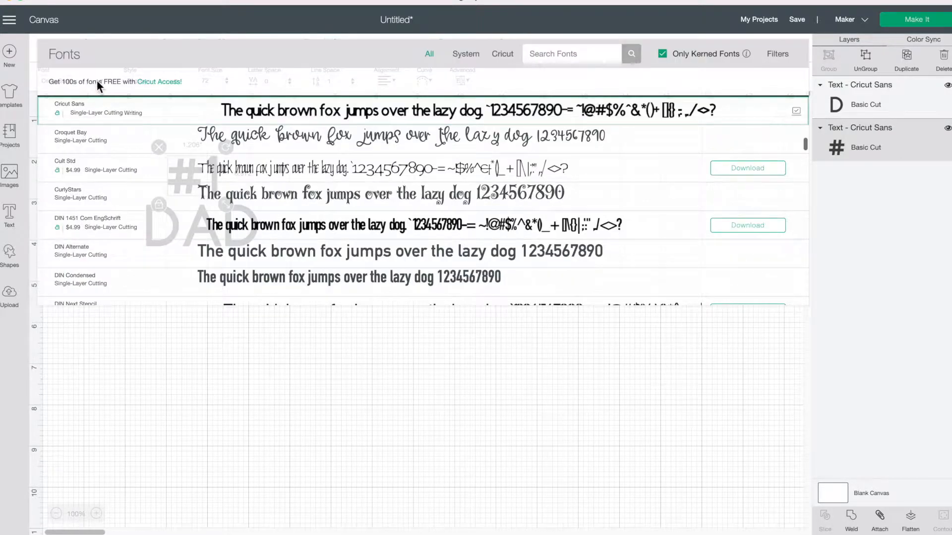
pyautogui.click(472, 56)
pyautogui.click(554, 57)
pyautogui.write('impact')
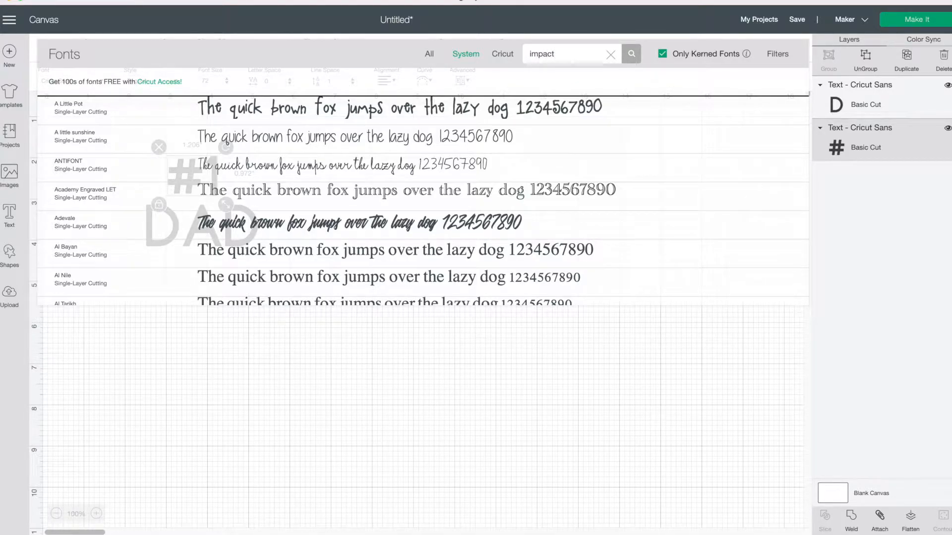
pyautogui.click(444, 120)
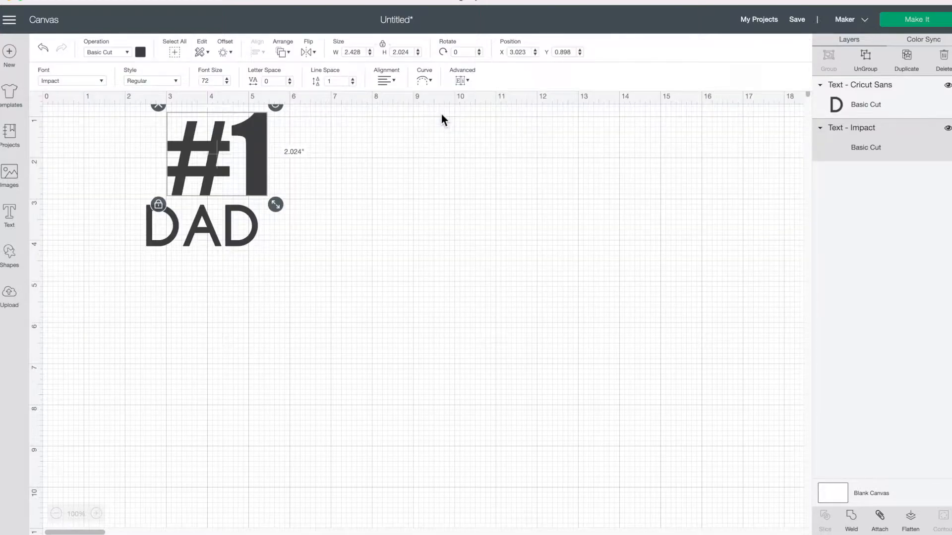
# - Space the "#1" and "DAD" texts apart vertically and set the font of "DAD" to Impact
pyautogui.moveTo(195, 165); pyautogui.dragTo(194, 175)
pyautogui.moveTo(216, 236); pyautogui.dragTo(234, 261)
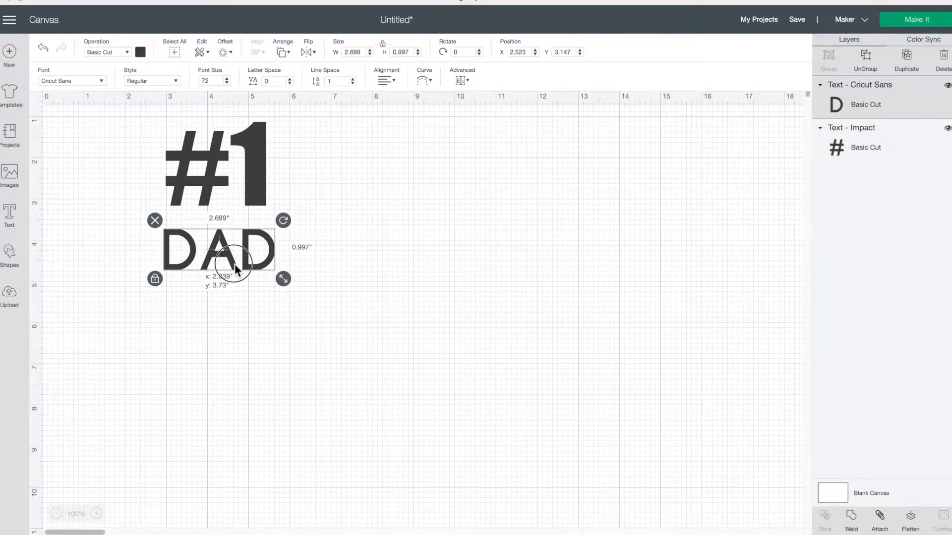
pyautogui.click(61, 81)
pyautogui.click(161, 119)
# - Move "DAD" down and place "#1" just above it with a narrow gap between the two lines
pyautogui.moveTo(275, 248); pyautogui.dragTo(263, 321)
pyautogui.moveTo(252, 196); pyautogui.dragTo(262, 236)
pyautogui.click(346, 265)
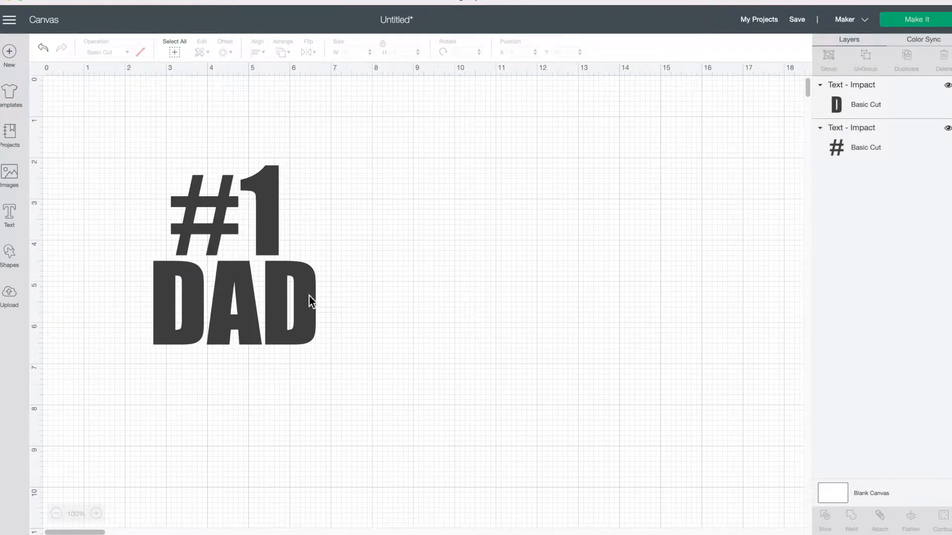
pyautogui.click(294, 303)
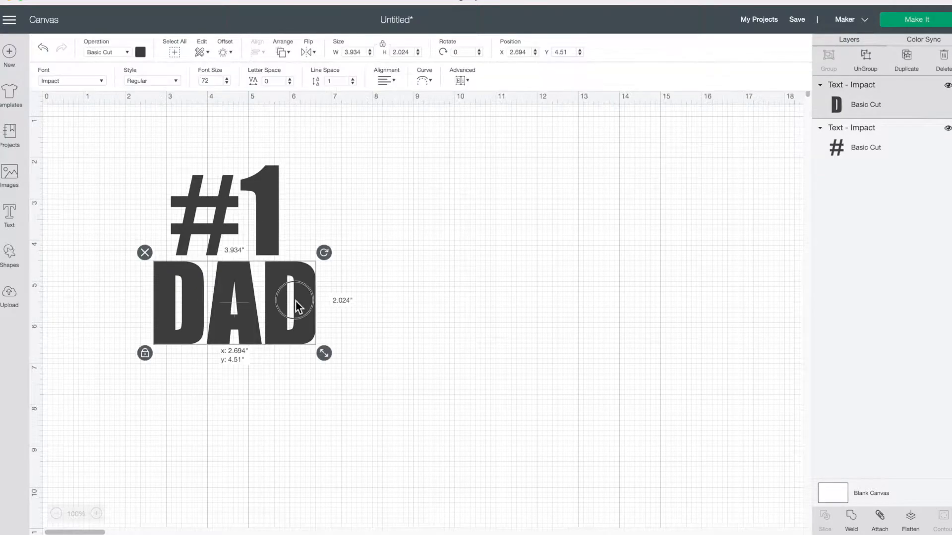
pyautogui.click(420, 265)
# - Center "#1" and "DAD" horizontally on each other and attach them together
pyautogui.moveTo(343, 159); pyautogui.dragTo(218, 350)
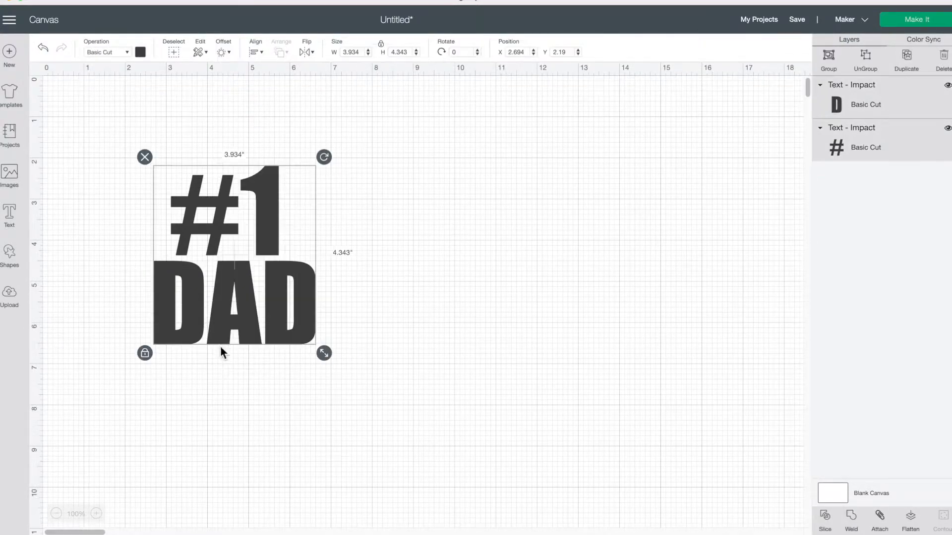
pyautogui.click(254, 52)
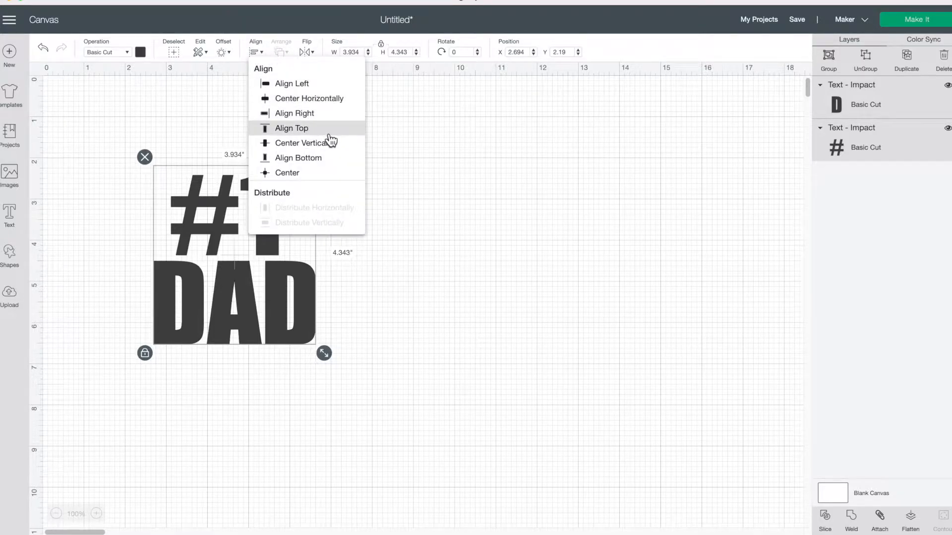
pyautogui.click(321, 98)
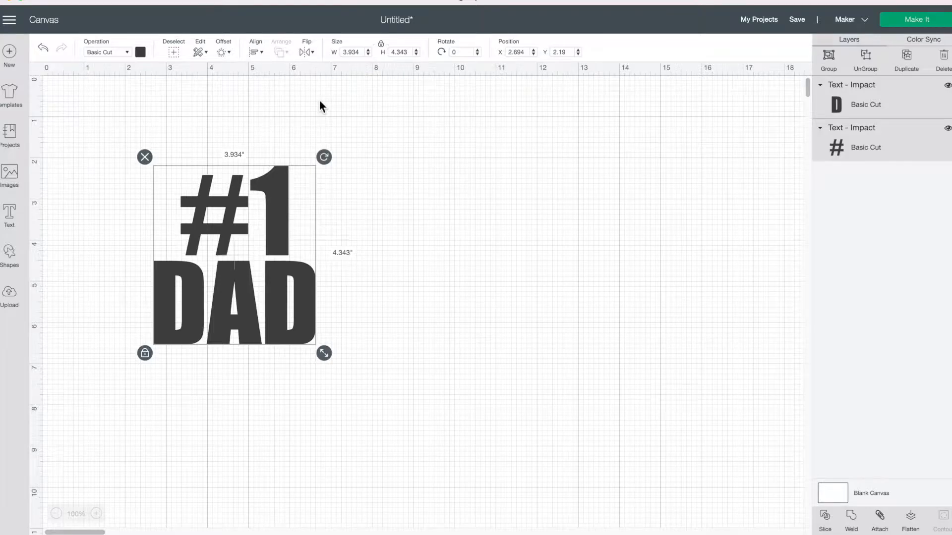
pyautogui.click(397, 132)
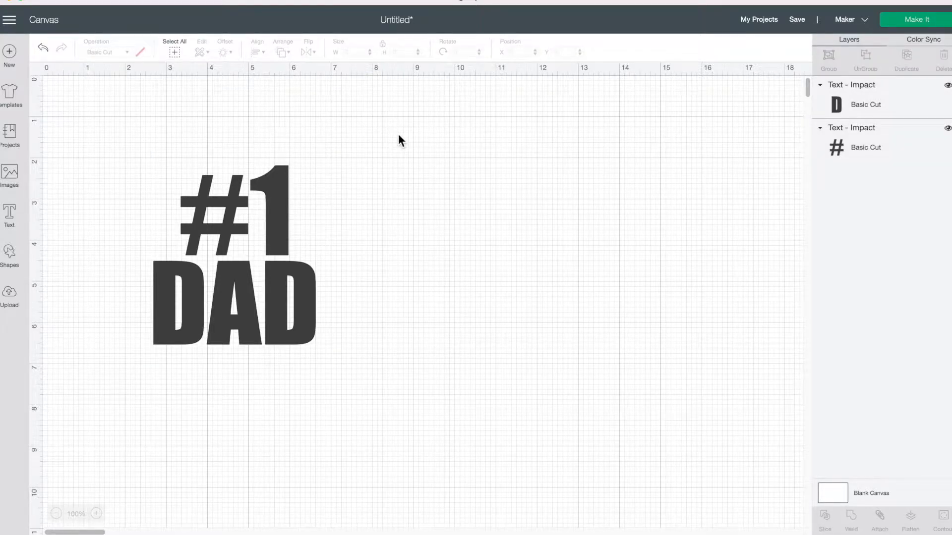
pyautogui.moveTo(427, 127); pyautogui.dragTo(172, 354)
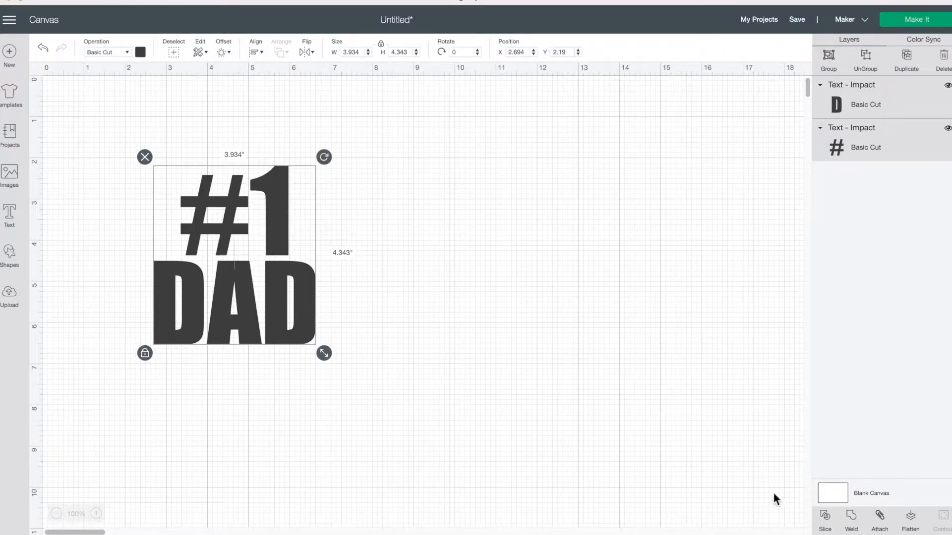
pyautogui.click(881, 520)
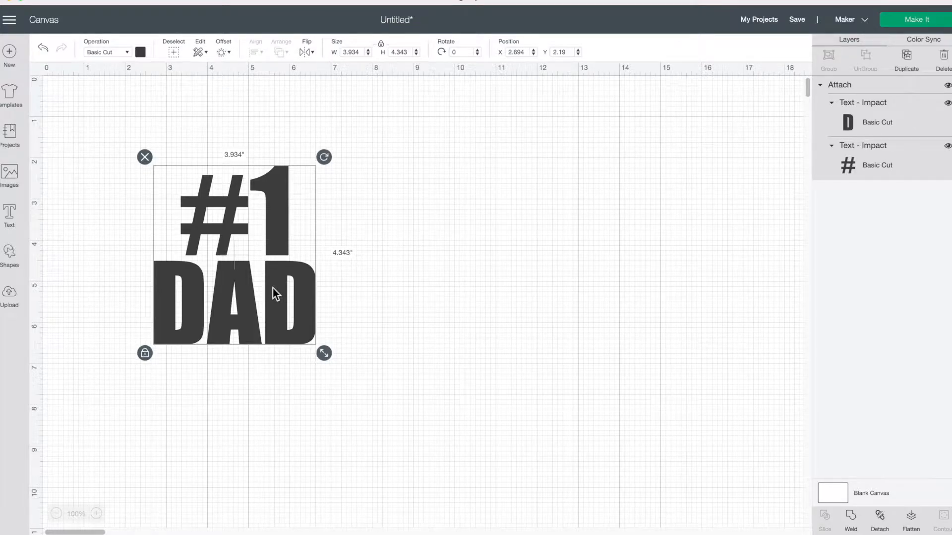
# - Recolor the attached "#1 DAD" text dark blue
pyautogui.click(141, 53)
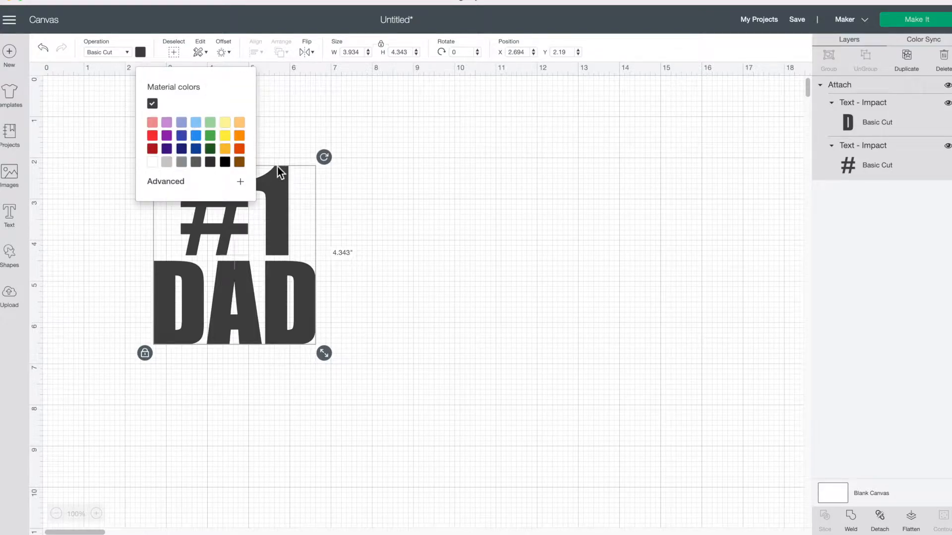
pyautogui.click(196, 148)
pyautogui.click(420, 219)
pyautogui.click(279, 231)
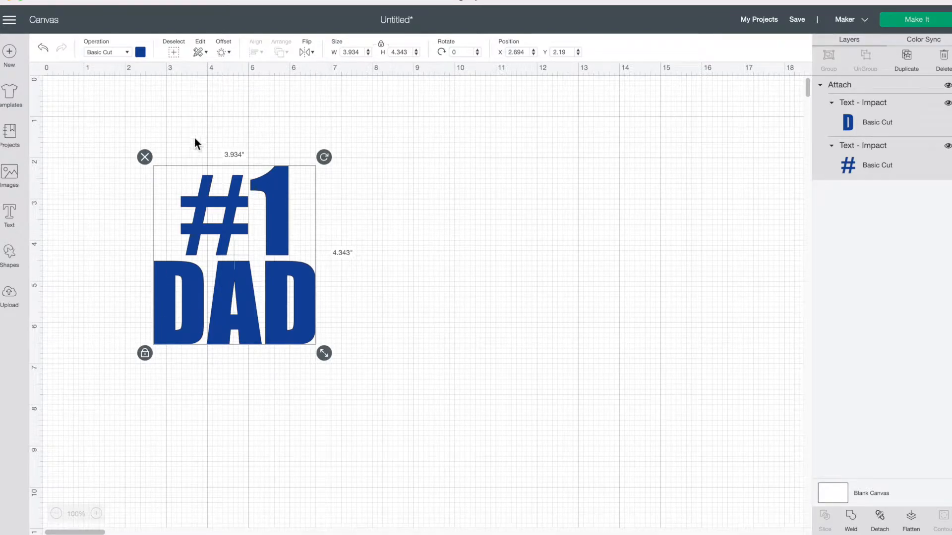
# - Create a 0.25 in offset around the "#1 DAD" text with rounded corners and welded offsets
pyautogui.click(227, 54)
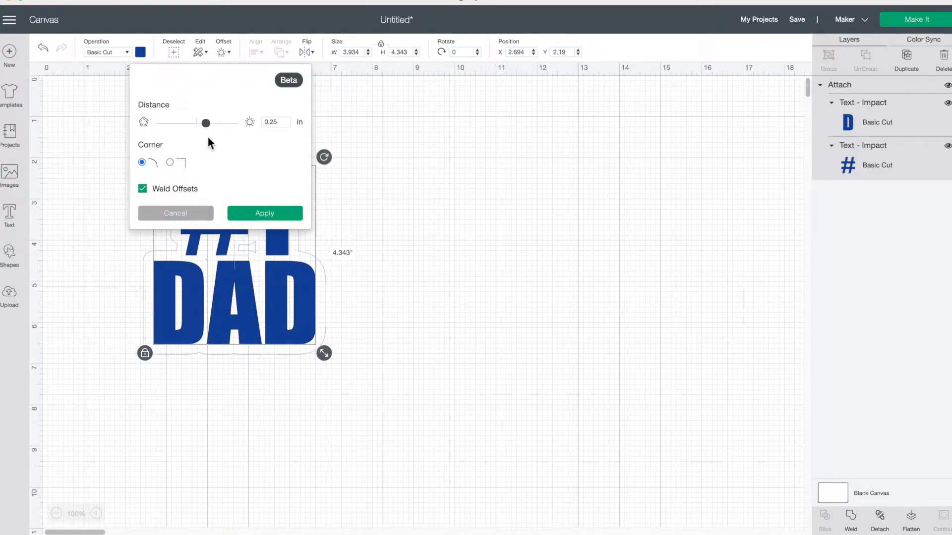
pyautogui.click(208, 126)
pyautogui.moveTo(211, 130); pyautogui.dragTo(210, 131)
pyautogui.click(271, 214)
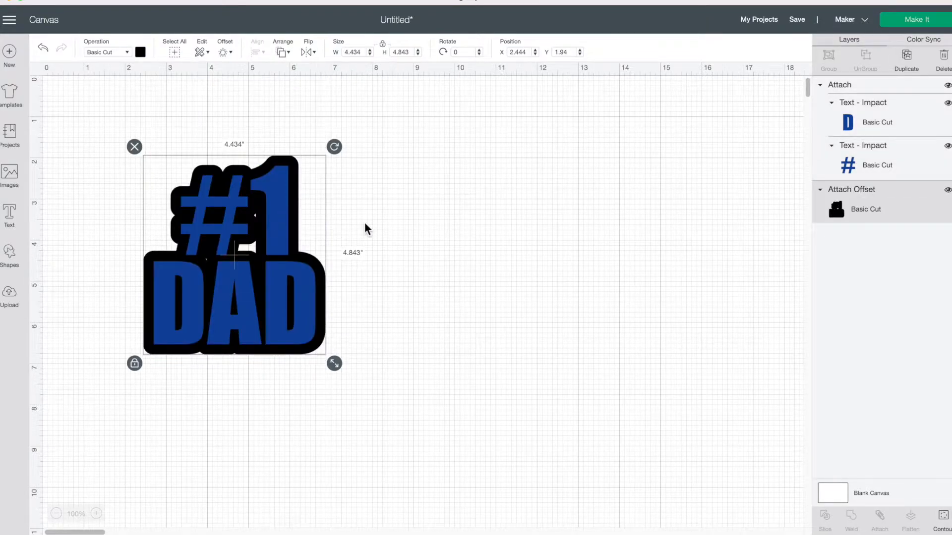
pyautogui.click(447, 230)
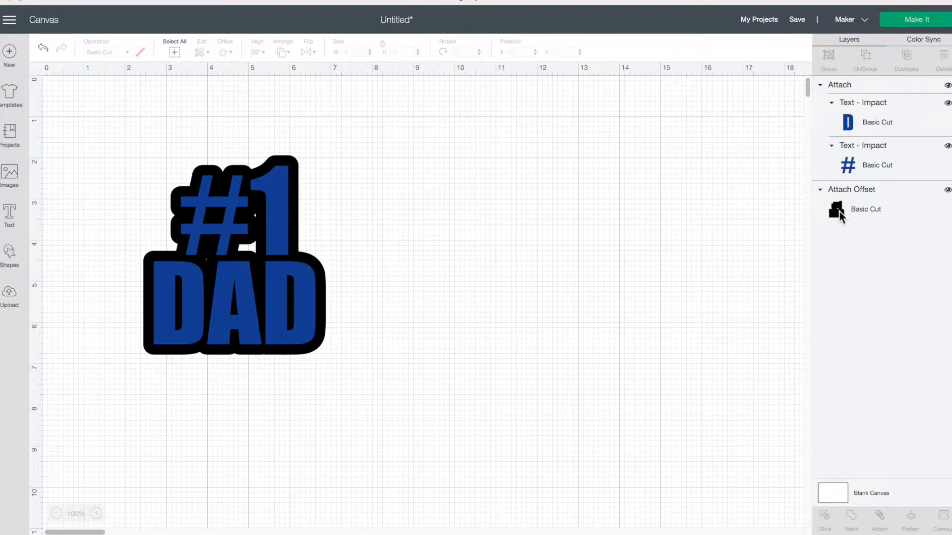
# - Hide the three small inner contours of the black offset so the backing shape is solid
pyautogui.click(838, 211)
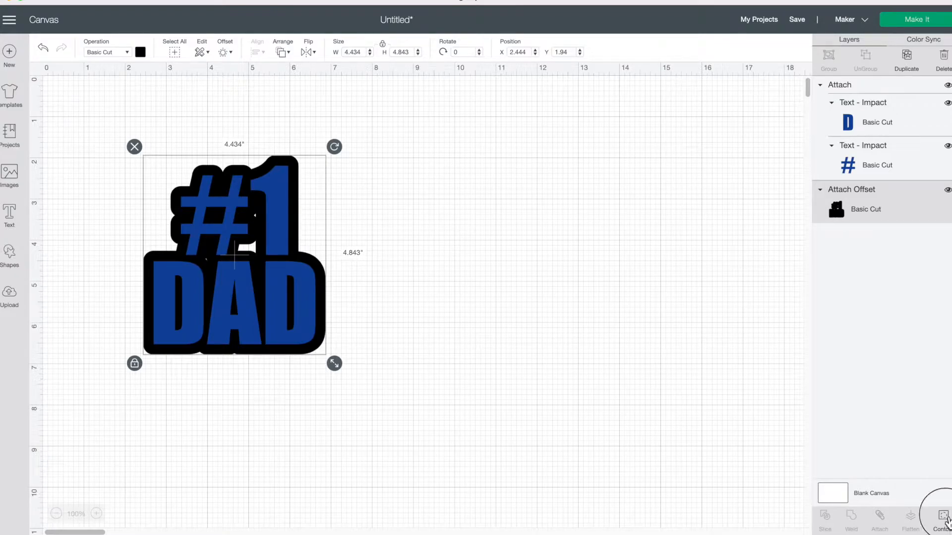
pyautogui.click(945, 518)
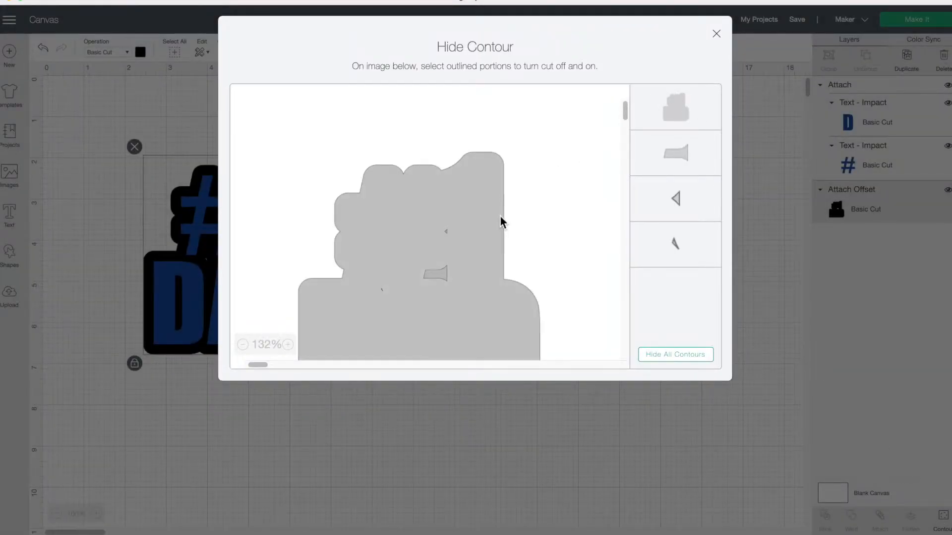
pyautogui.click(678, 247)
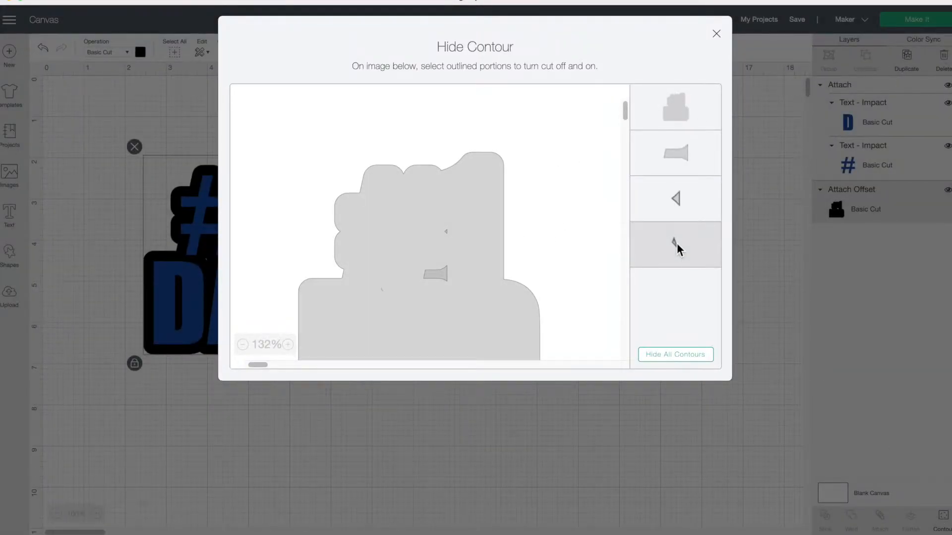
pyautogui.click(678, 200)
pyautogui.click(678, 153)
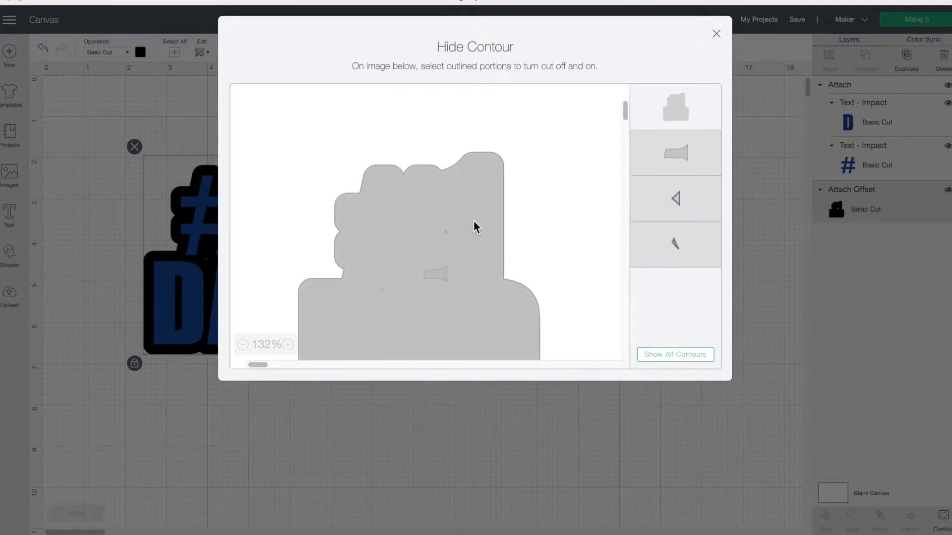
pyautogui.click(716, 34)
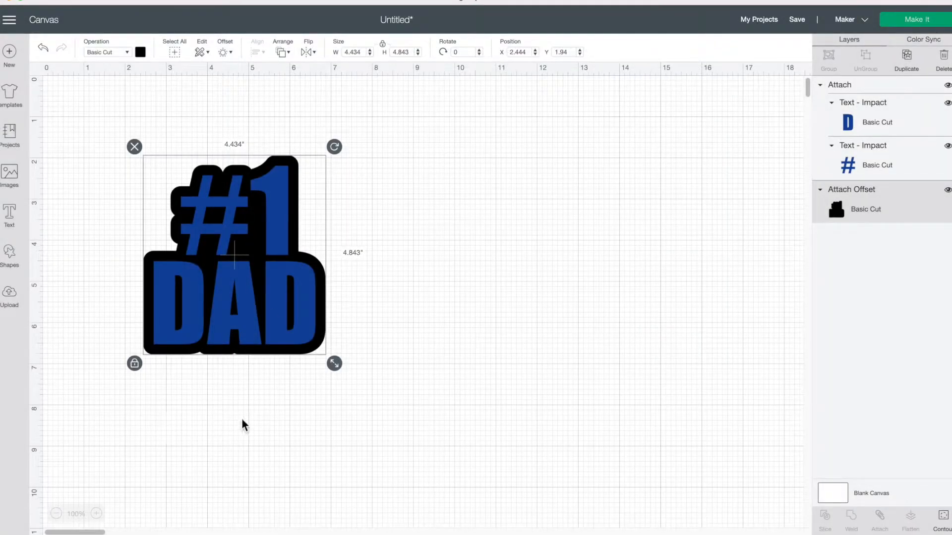
# - Move the blue text aside to inspect the black offset, and place it back on top
pyautogui.moveTo(231, 280); pyautogui.dragTo(450, 276)
pyautogui.click(219, 274)
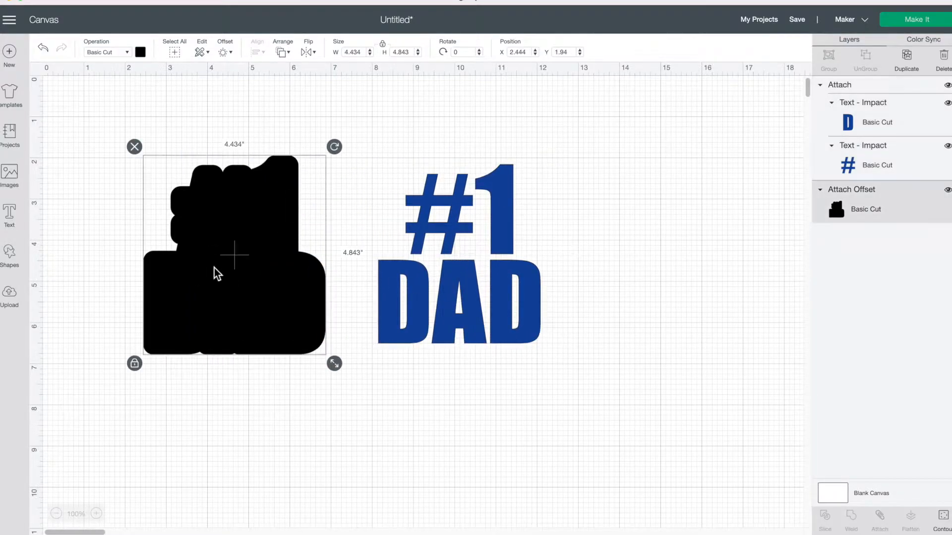
pyautogui.moveTo(471, 305); pyautogui.dragTo(249, 312)
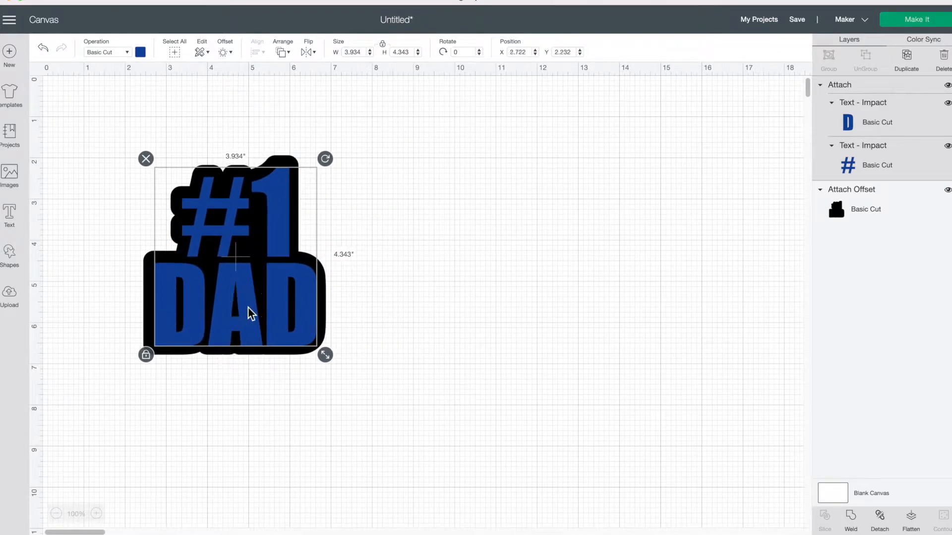
pyautogui.click(248, 308)
pyautogui.click(440, 266)
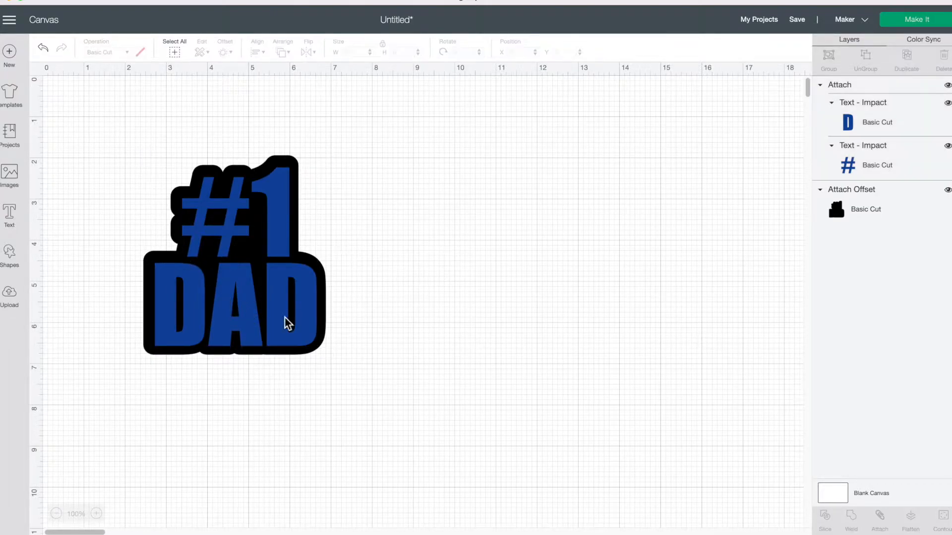
# - Nudge the blue text to X 2.708, Y 2.246 so it sits centered on the black offset
pyautogui.click(310, 323)
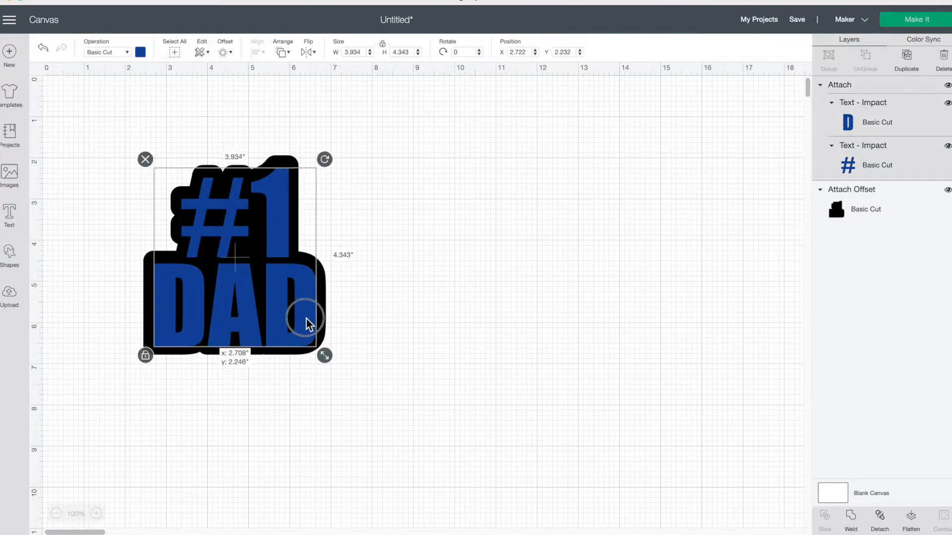
pyautogui.click(284, 156)
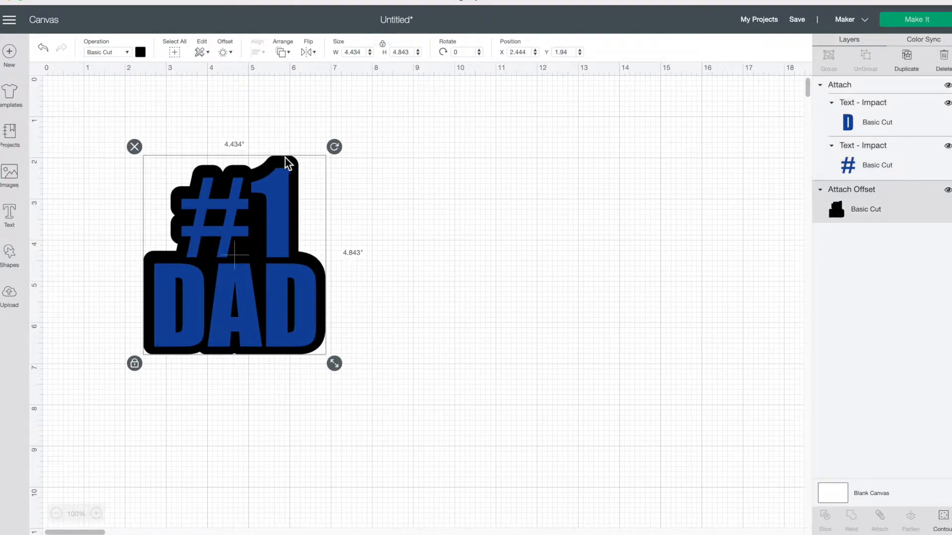
pyautogui.click(270, 203)
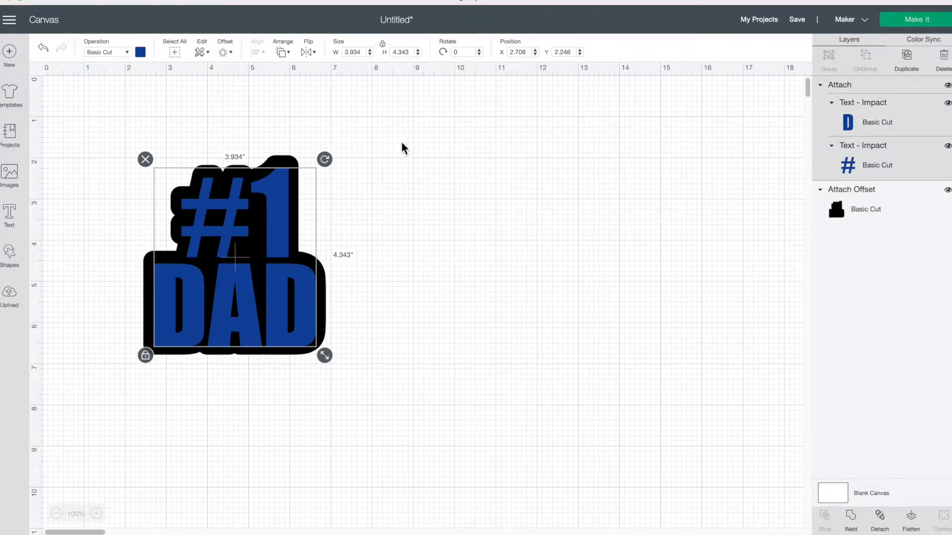
pyautogui.click(422, 149)
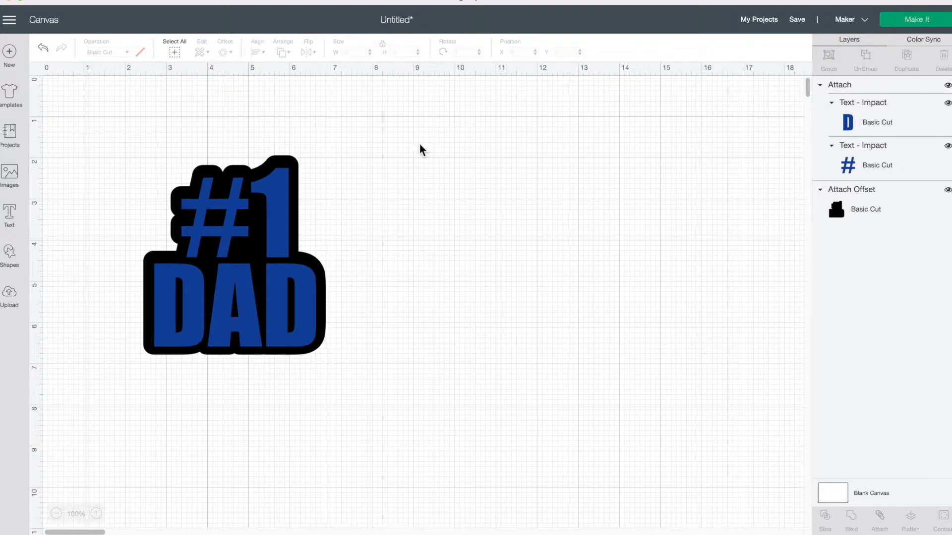
# - Duplicate the black offset and place the copy beside the design at about X 8.124, Y 1.773
pyautogui.click(294, 165)
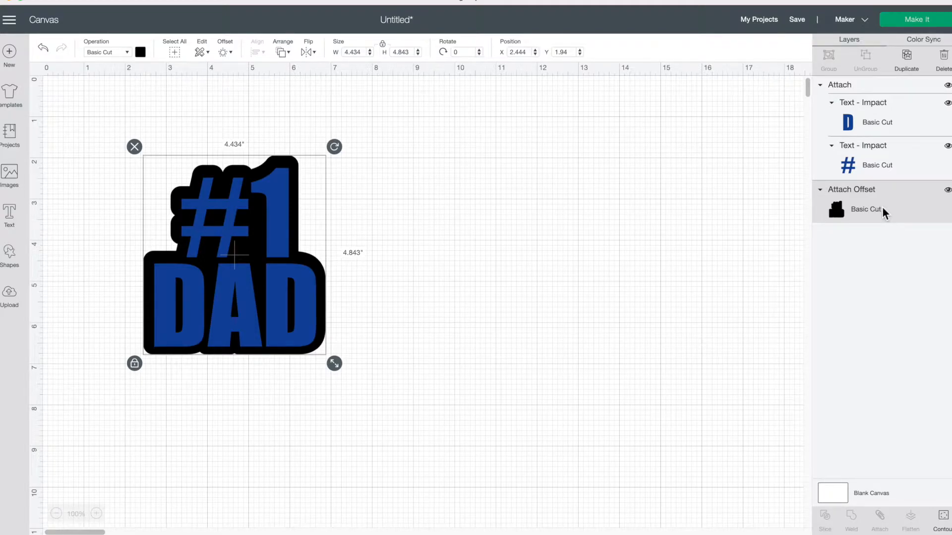
pyautogui.click(907, 55)
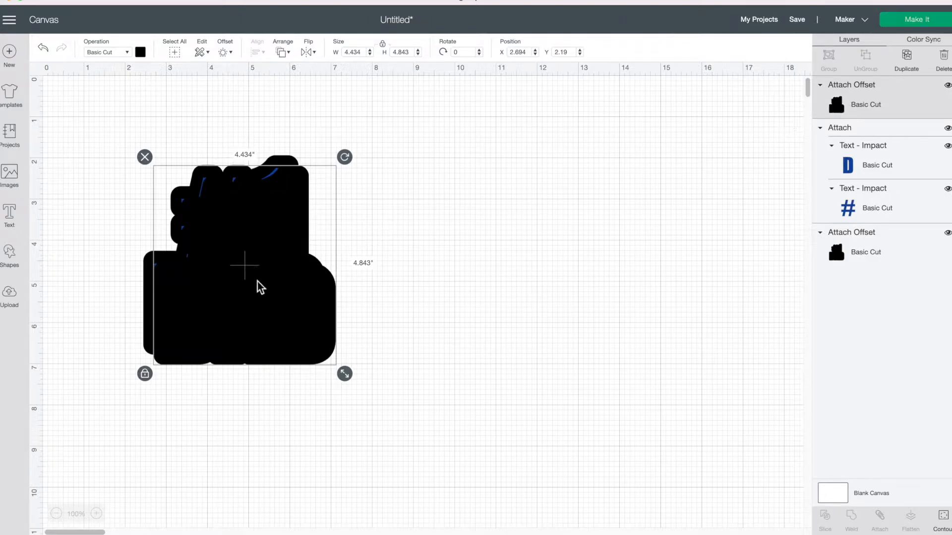
pyautogui.moveTo(260, 287); pyautogui.dragTo(484, 270)
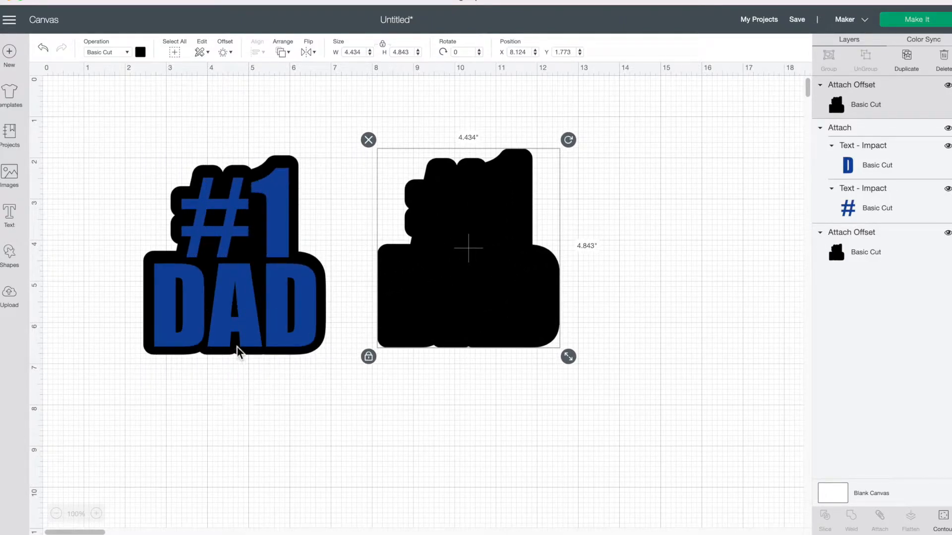
pyautogui.click(132, 143)
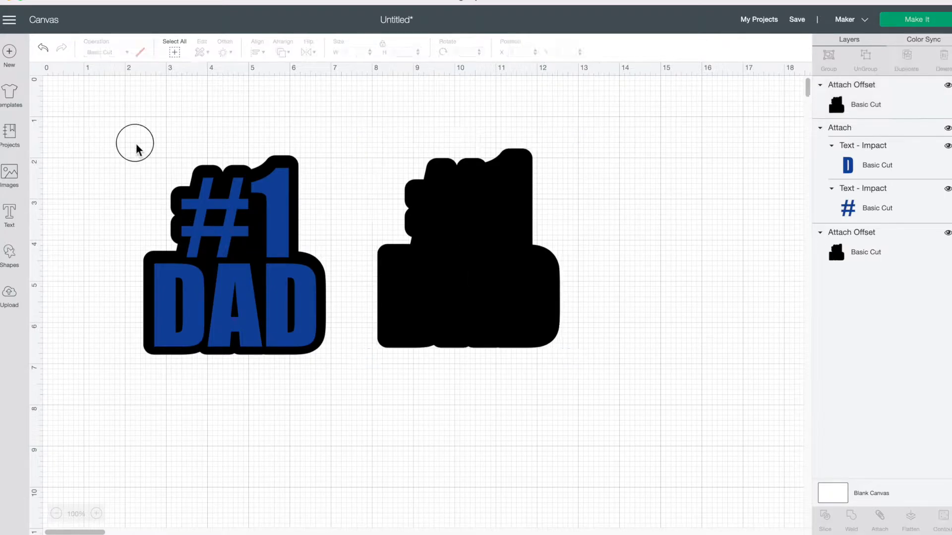
pyautogui.click(235, 214)
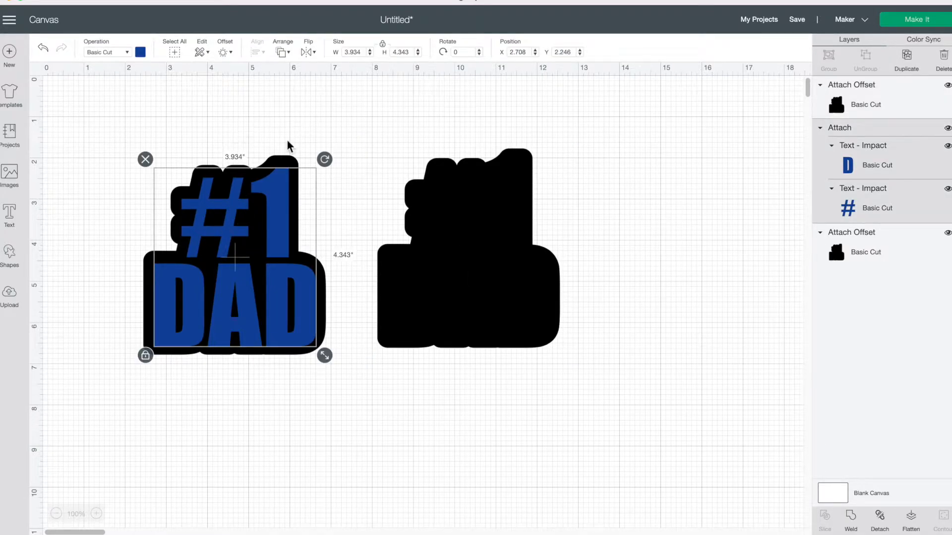
pyautogui.click(277, 159)
pyautogui.click(283, 162)
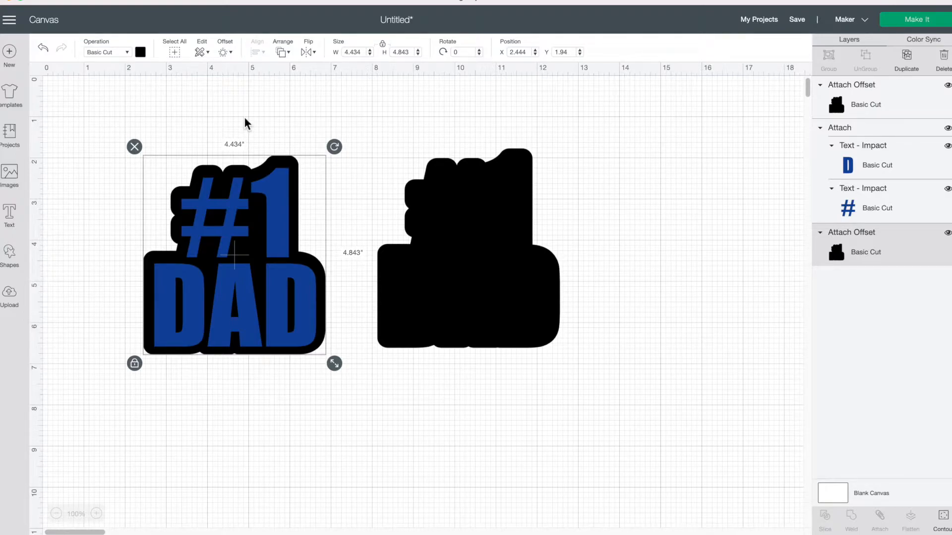
# - Stack the duplicate black offset over the design and scale all layers together to about 2.283 × 2.44 inches
pyautogui.moveTo(446, 294); pyautogui.dragTo(225, 300)
pyautogui.moveTo(418, 132); pyautogui.dragTo(144, 453)
pyautogui.moveTo(338, 363); pyautogui.dragTo(241, 268)
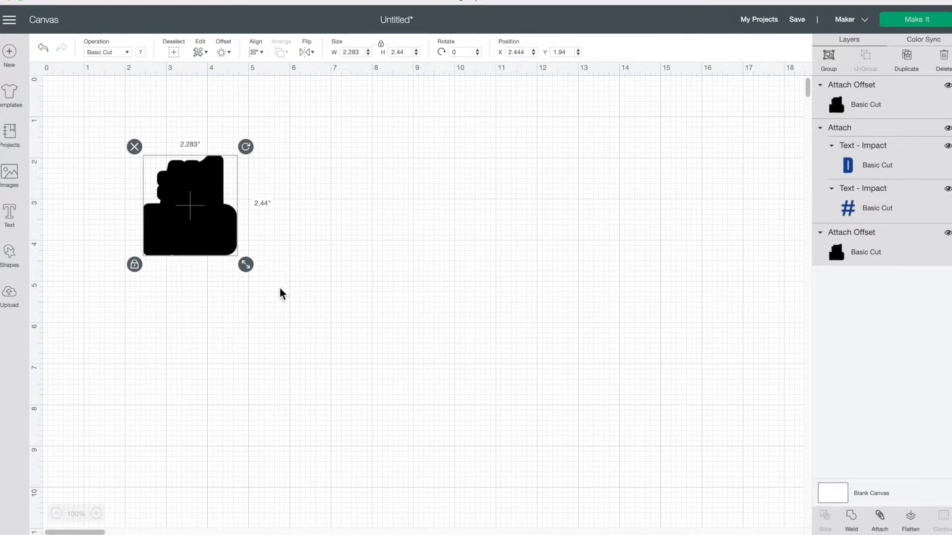
pyautogui.click(312, 290)
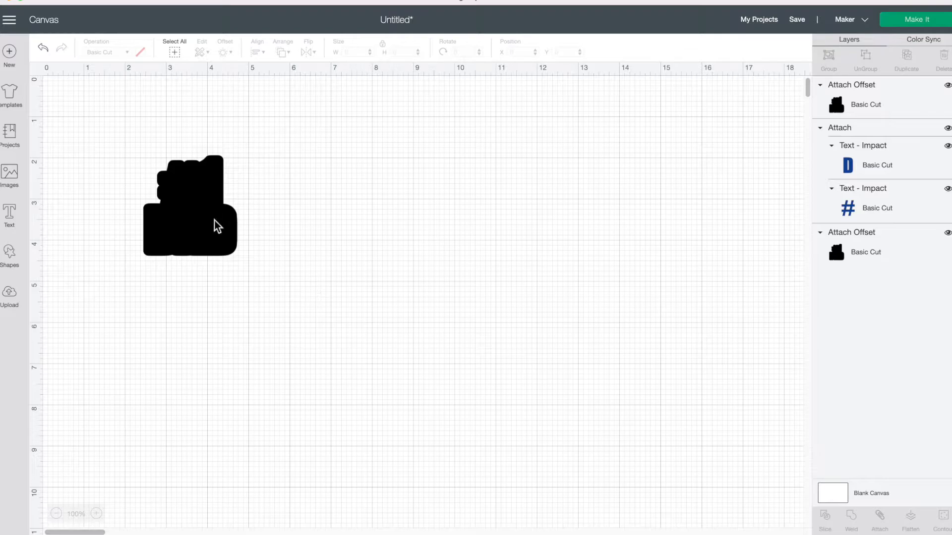
# - Move the duplicate black offset beside the #1 DAD design, to about X 5.215, Y 1.898
pyautogui.moveTo(203, 227); pyautogui.dragTo(317, 225)
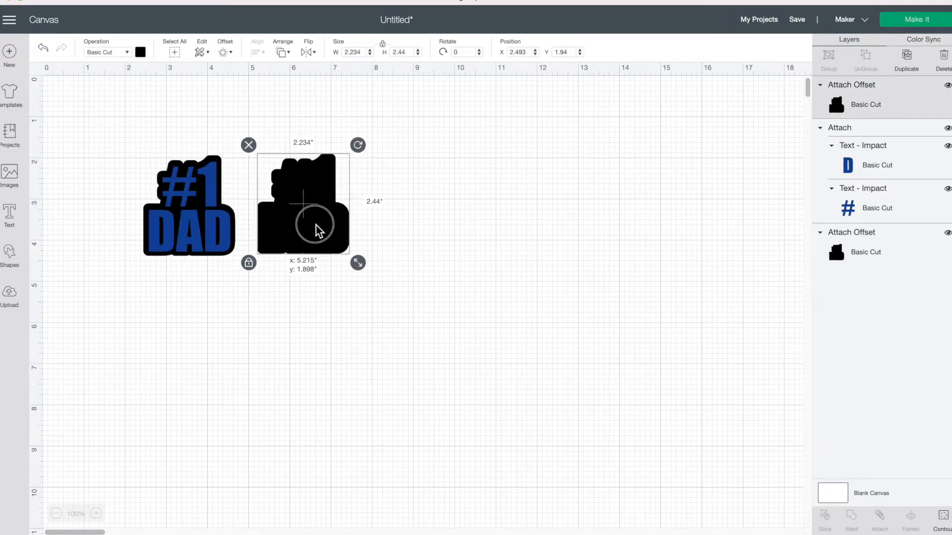
pyautogui.click(255, 301)
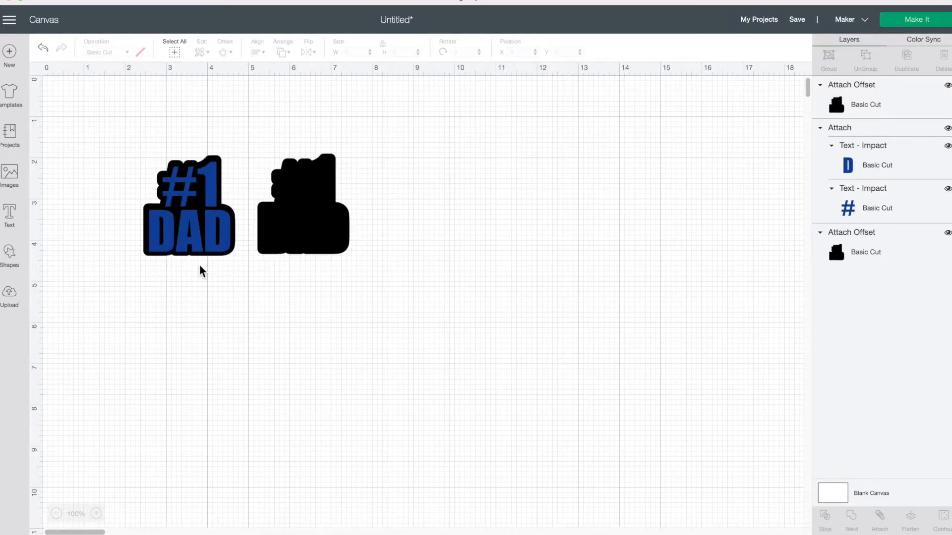
# - Send the project to mat preparation and check the layouts of the blue text mat and the black offset mat
pyautogui.click(923, 23)
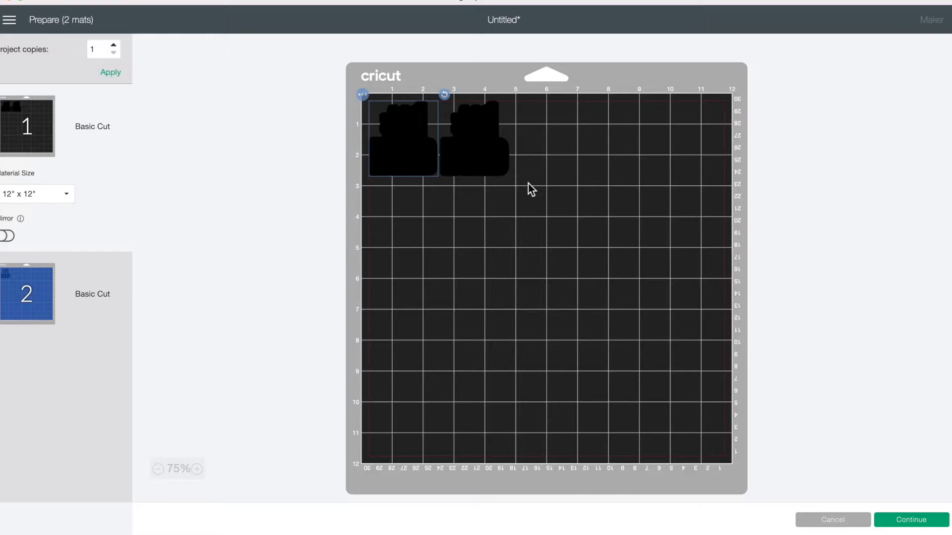
pyautogui.click(14, 320)
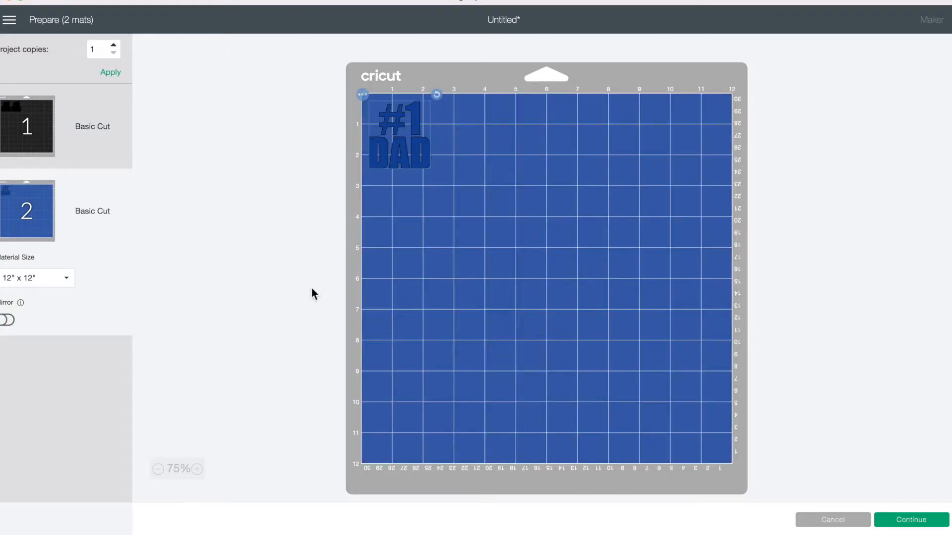
pyautogui.click(48, 157)
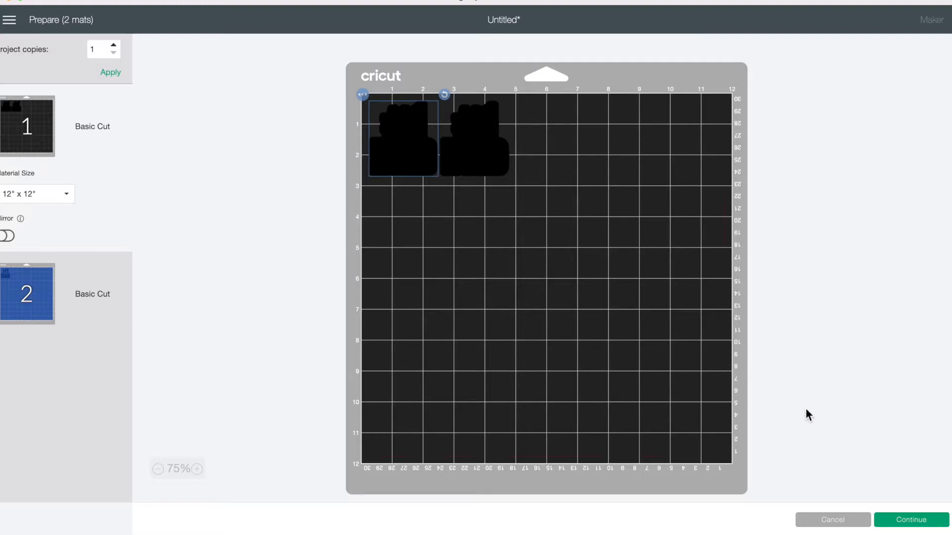